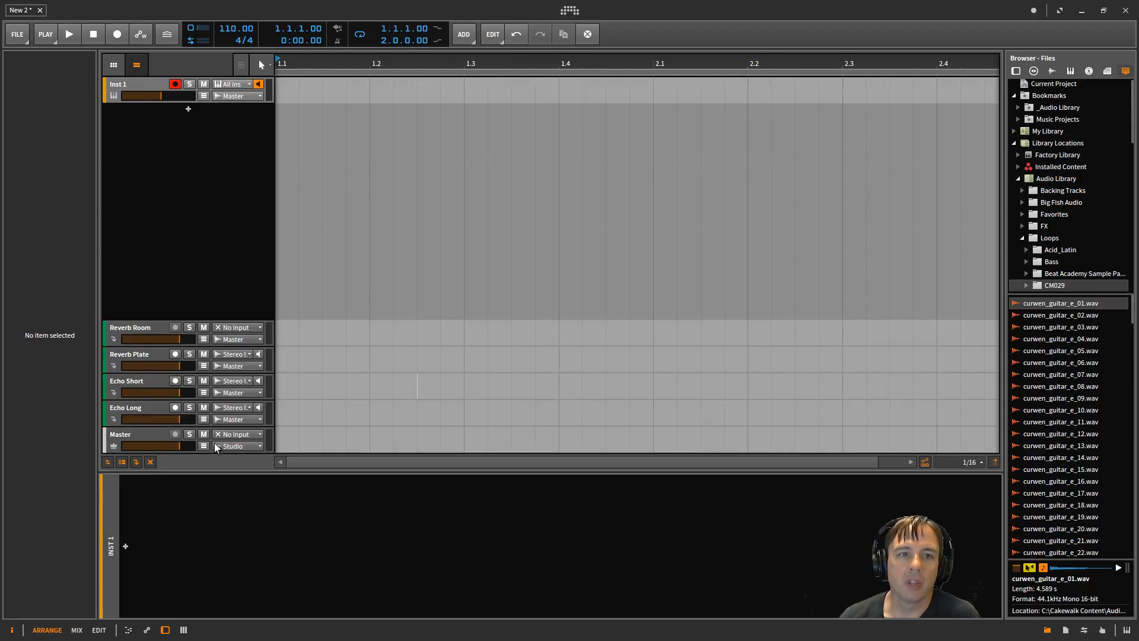
Step: Insert an Instrument Selector device on the empty instrument track
left_click(126, 546)
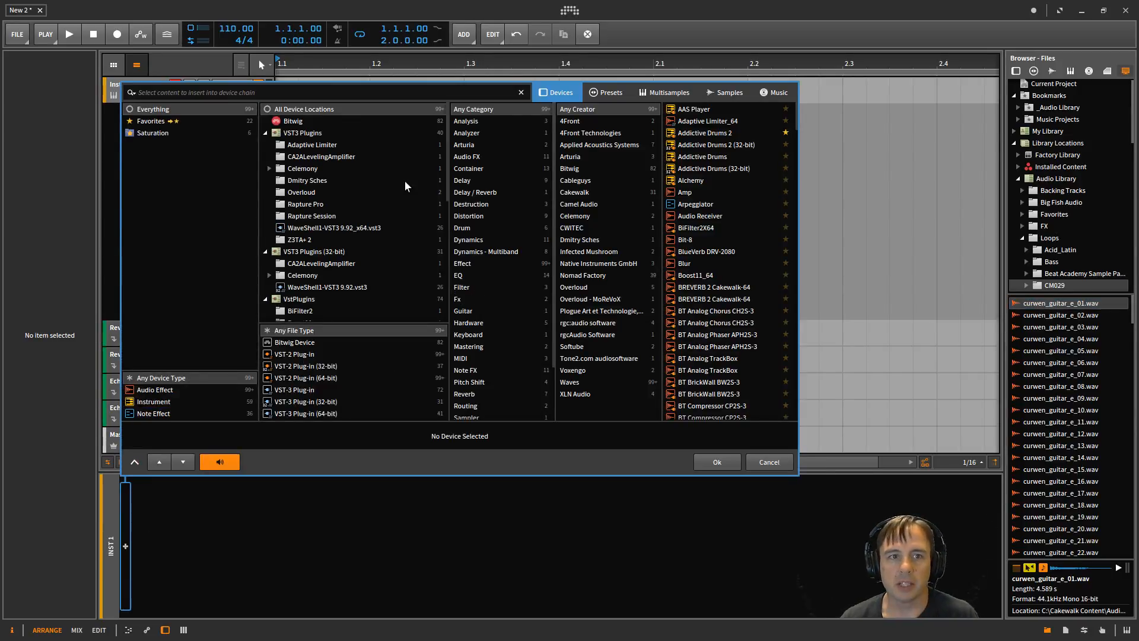
type("inst")
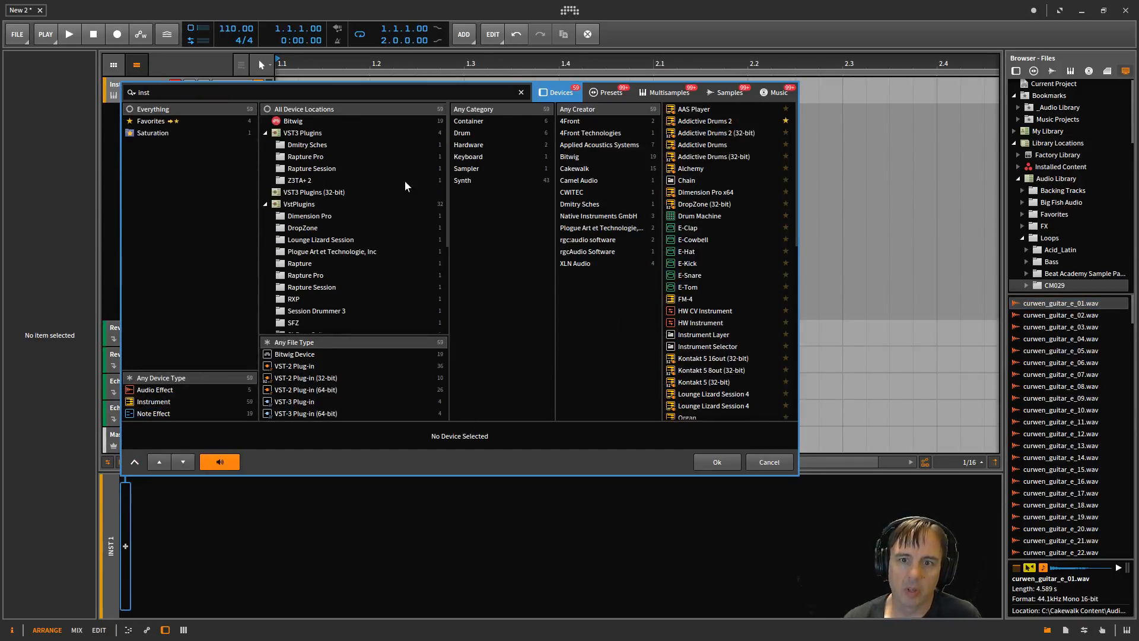
double_click(692, 347)
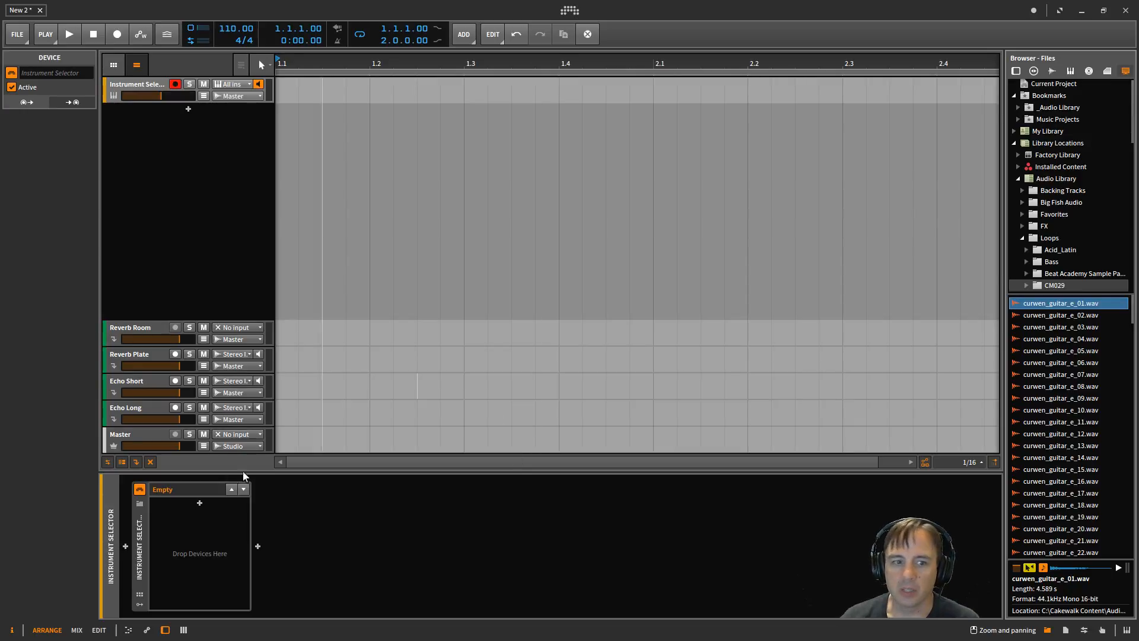
Step: Add a Sampler layer to the Instrument Selector and duplicate it until there are five Sampler layers
left_click(200, 505)
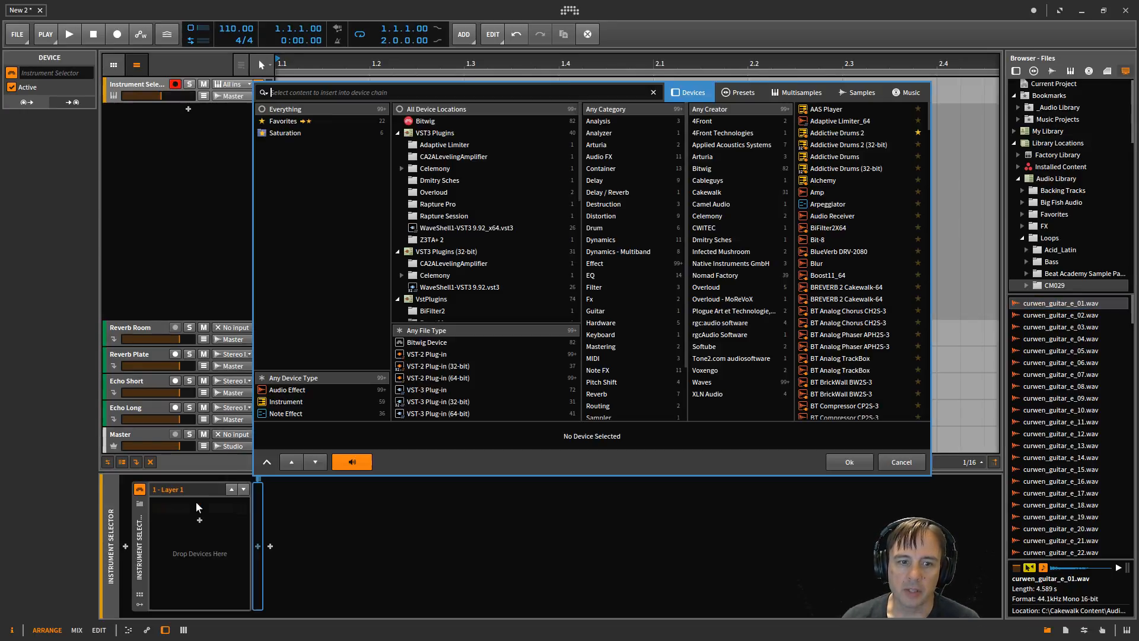
type("samp")
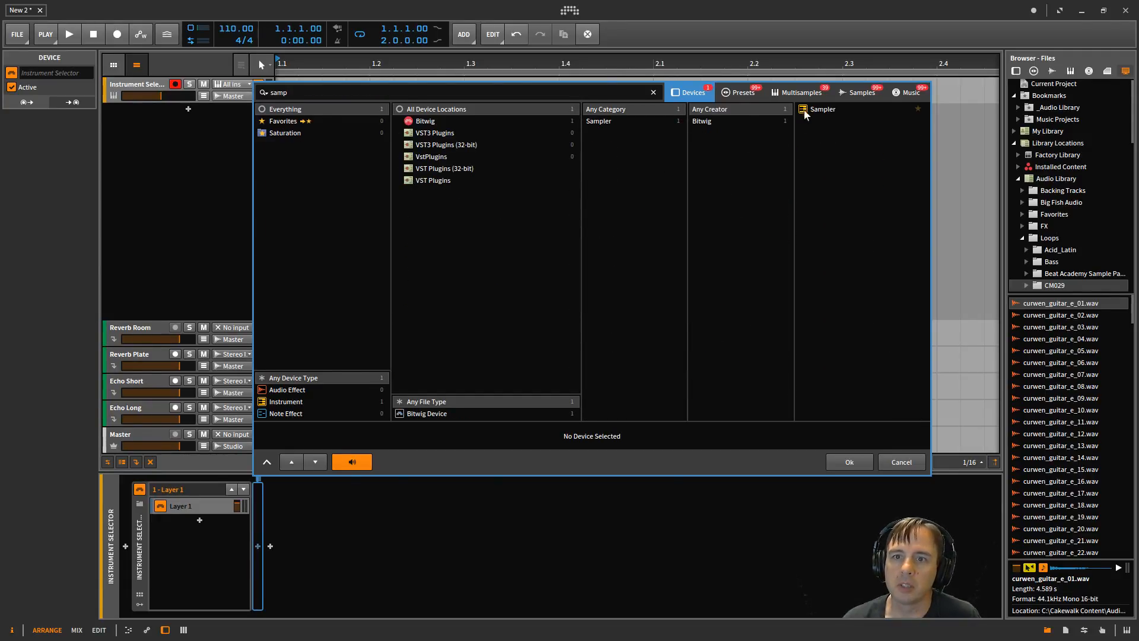
double_click(812, 109)
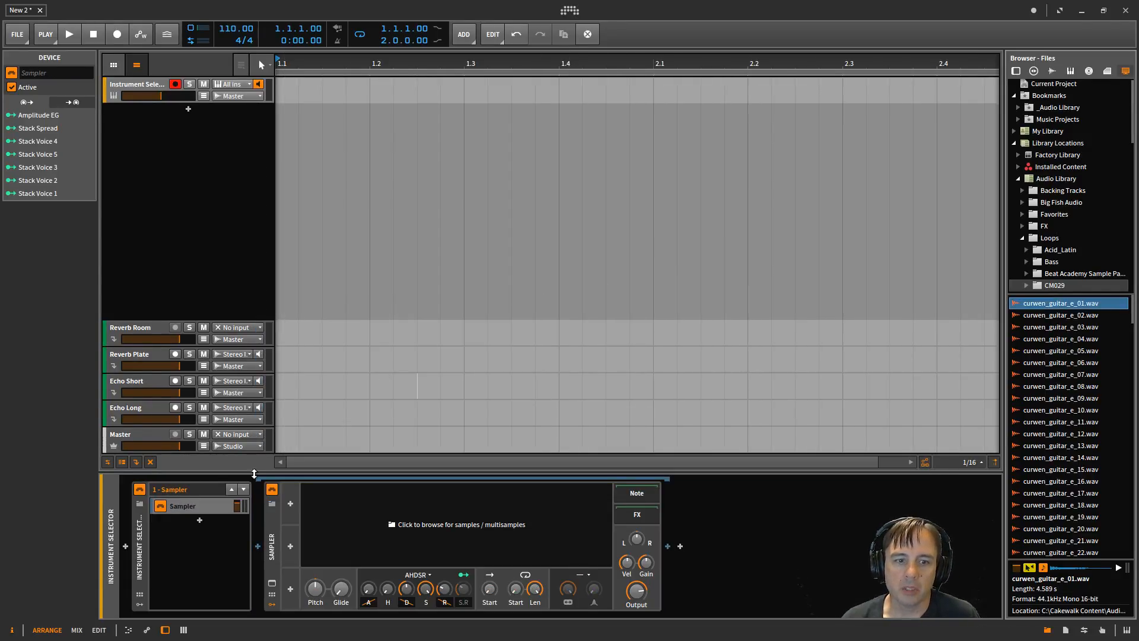
left_click_drag(191, 505, 193, 576, "ctrl")
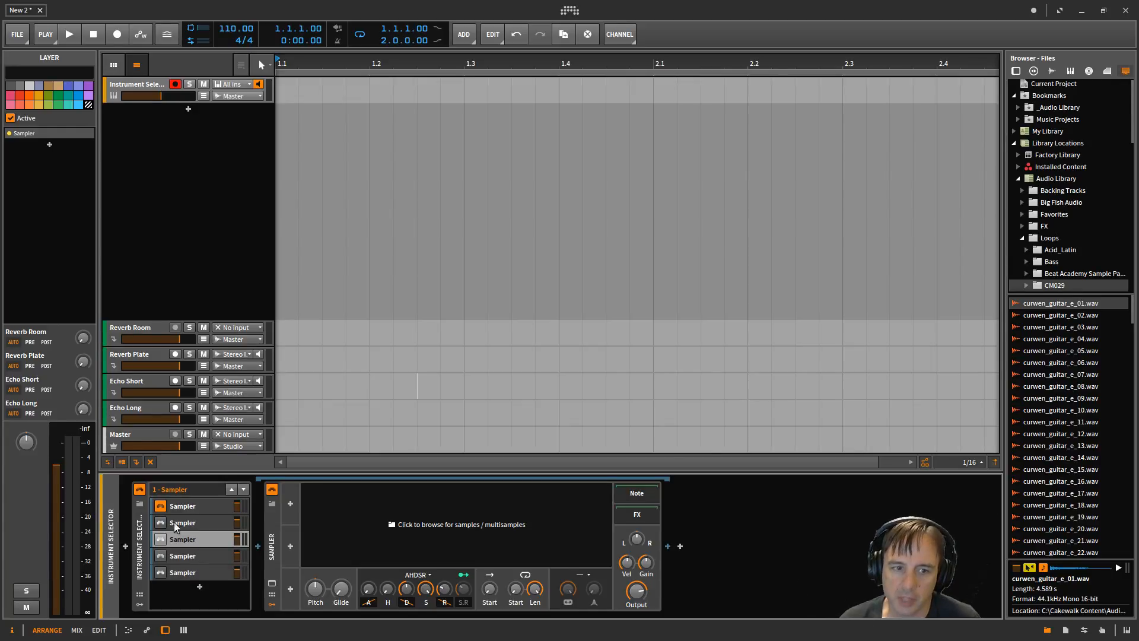
Step: Load curwen_guitar_e_01.wav into the first Sampler layer and curwen_guitar_e_02.wav into the second
left_click(189, 506)
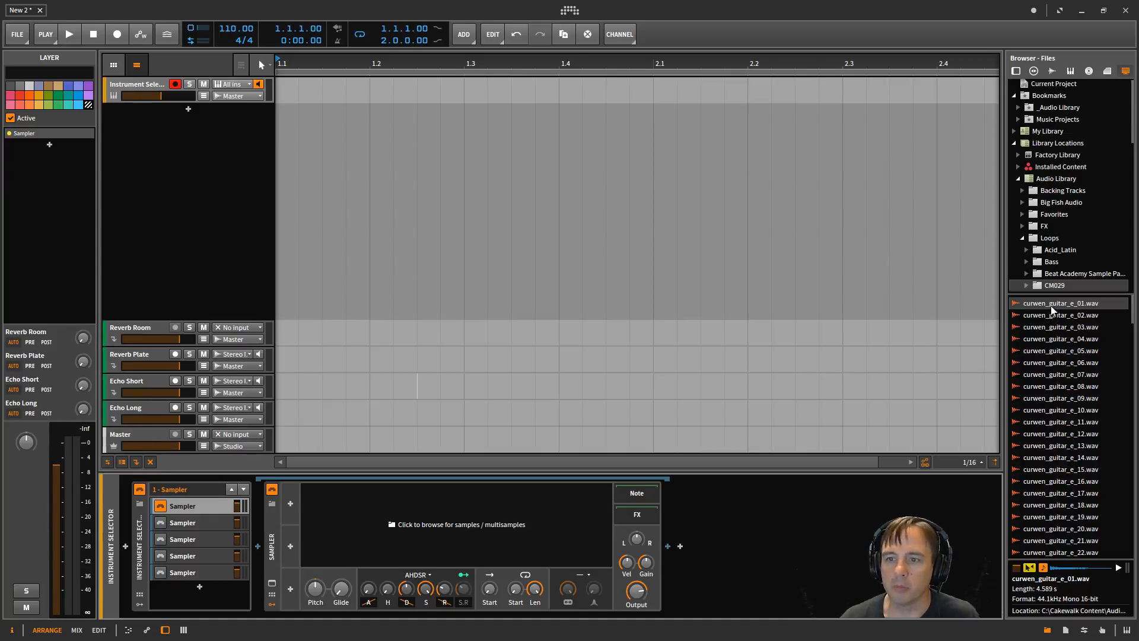
left_click_drag(1050, 303, 467, 514)
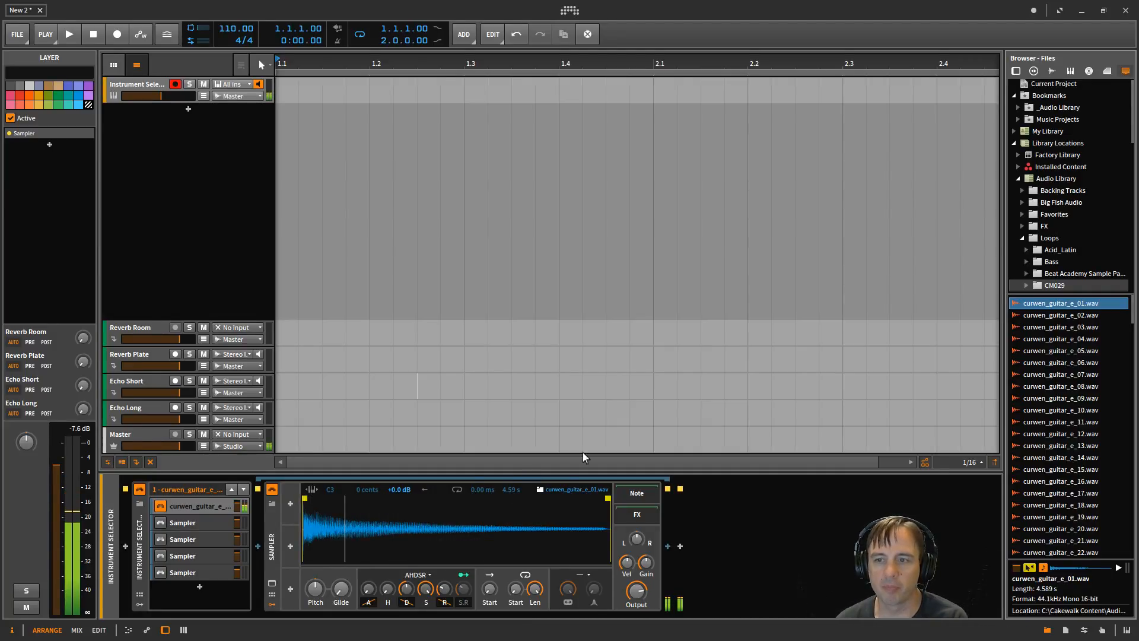
mouse_move(1059, 318)
left_mouse_down()
mouse_move(930, 334)
mouse_move(1060, 324)
left_mouse_up()
left_click(203, 525)
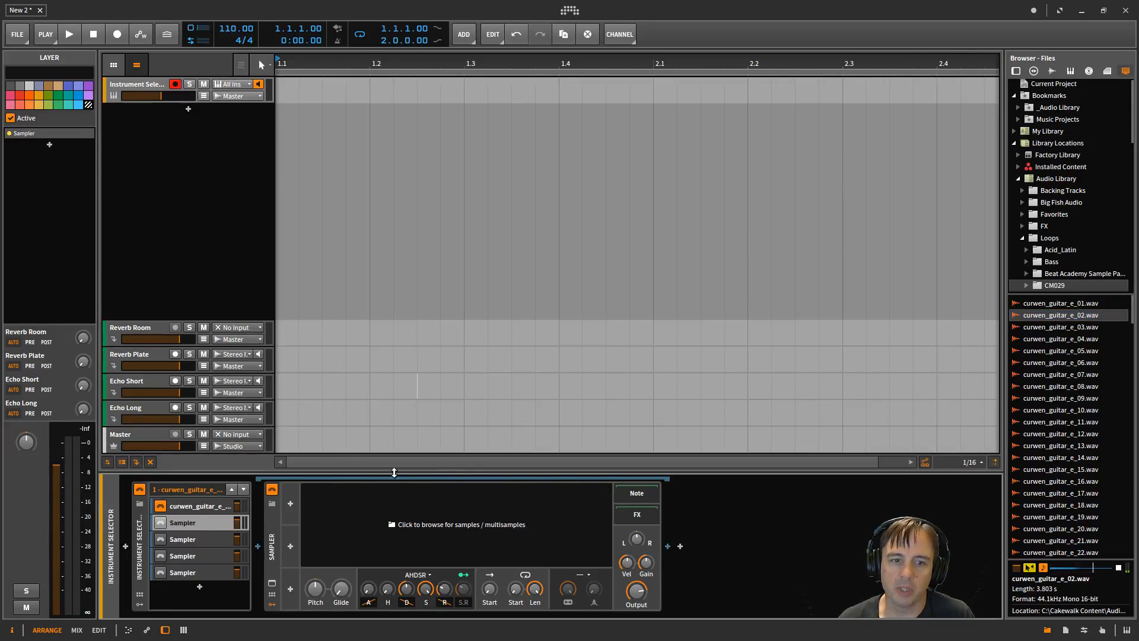
left_click_drag(1066, 315, 475, 514)
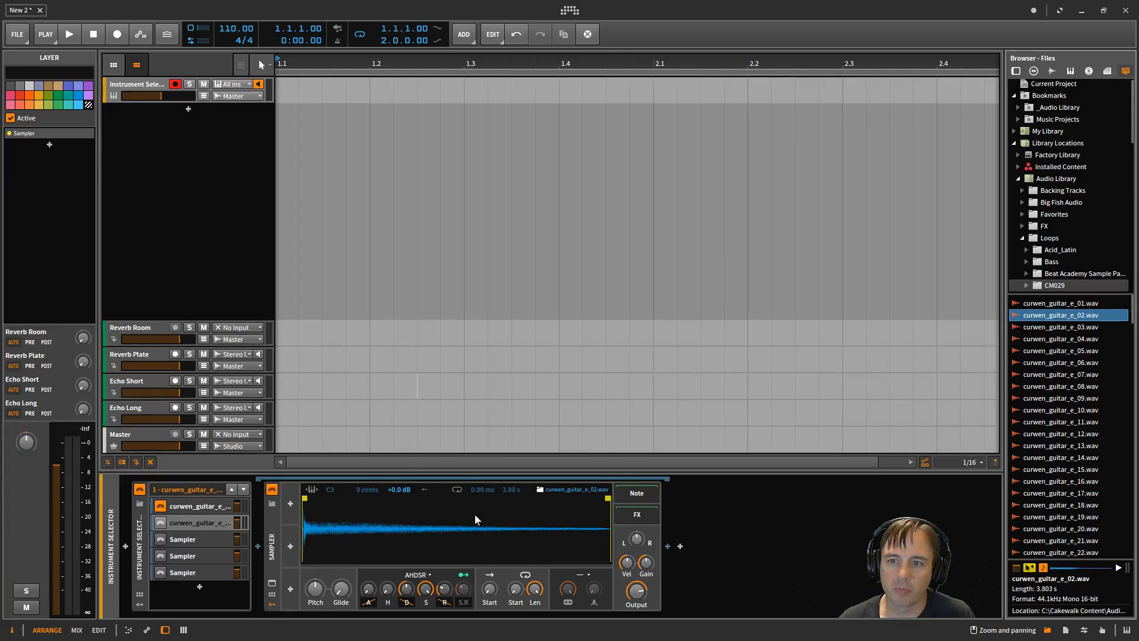
Step: Load curwen_guitar_e_03.wav, curwen_guitar_e_04.wav and curwen_guitar_e_05.wav into the third, fourth and fifth Sampler layers respectively
left_click(179, 540)
left_click(1043, 328)
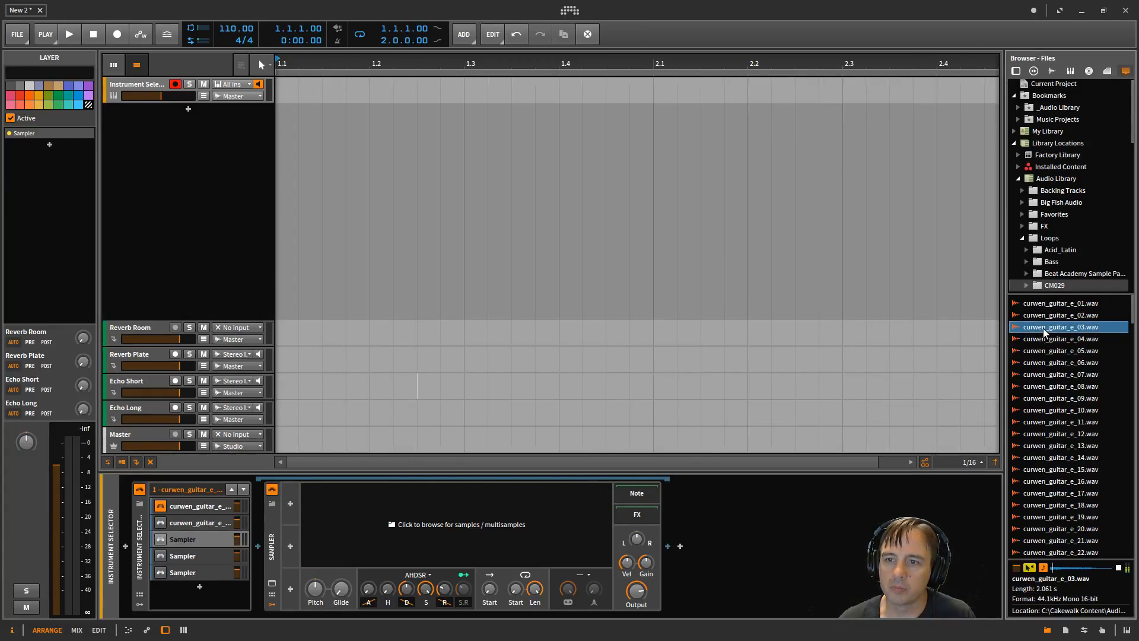
left_click_drag(1044, 326, 460, 534)
left_click(202, 556)
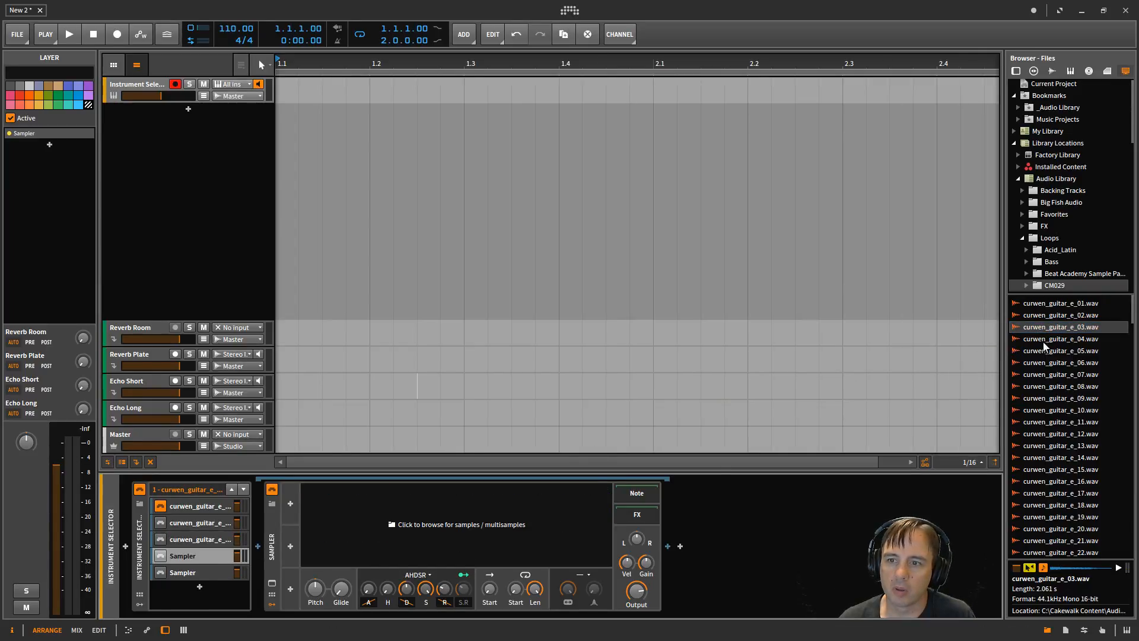
left_click(1045, 339)
left_click_drag(1044, 339, 466, 534)
left_click(212, 572)
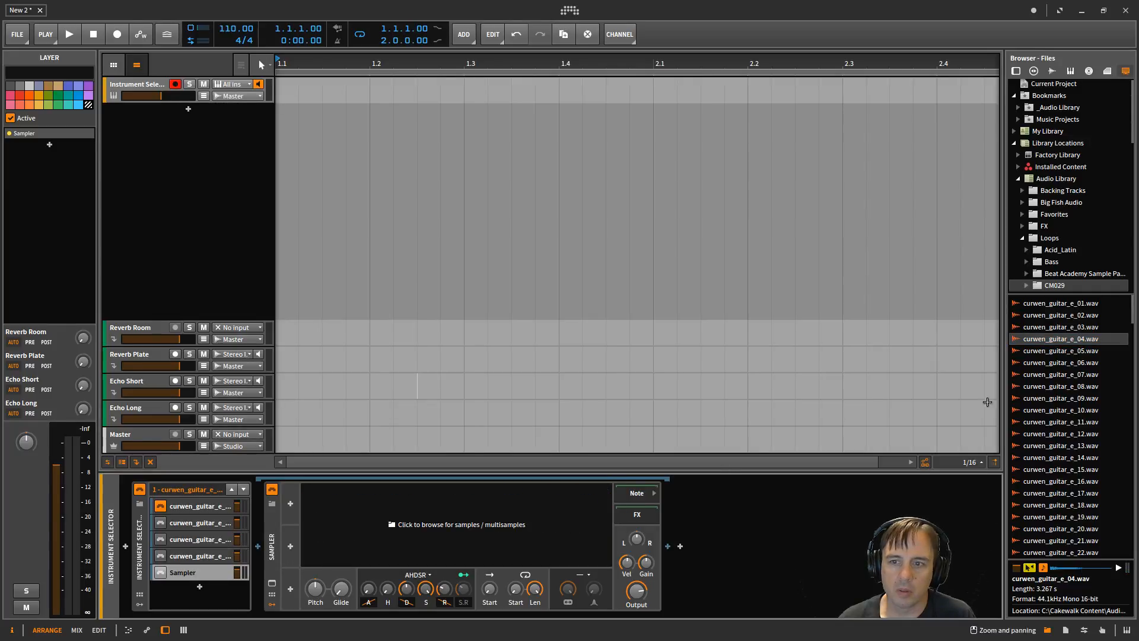
left_click(1037, 355)
left_click_drag(1042, 352, 386, 542)
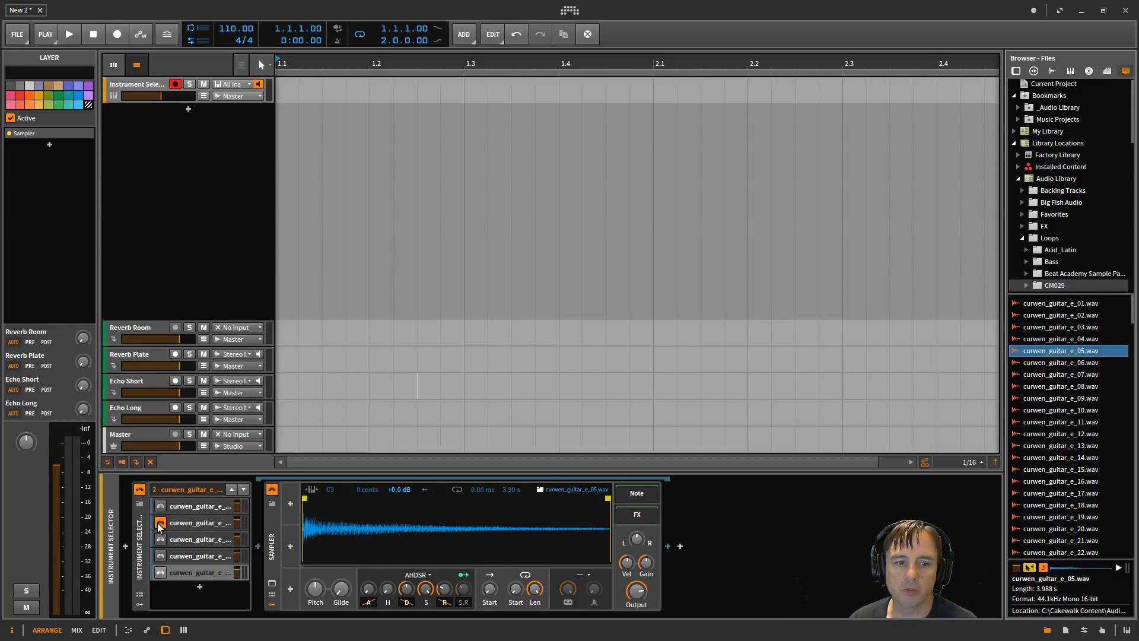
Step: Activate the third, fourth and fifth layers in turn to audition each guitar sample
left_click(160, 538)
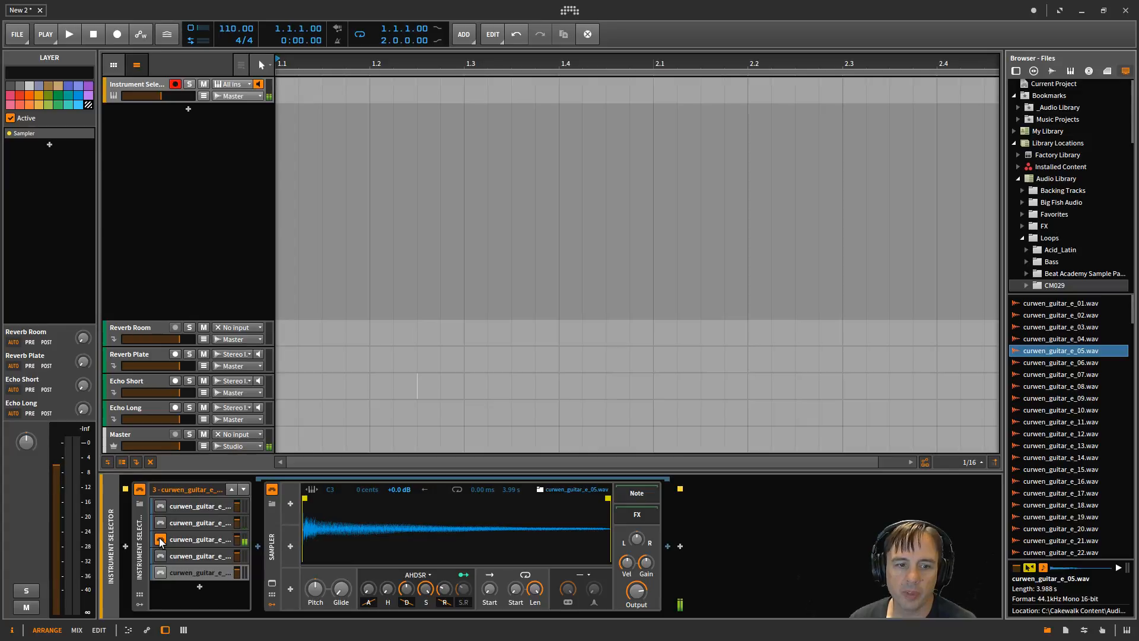
left_click(159, 555)
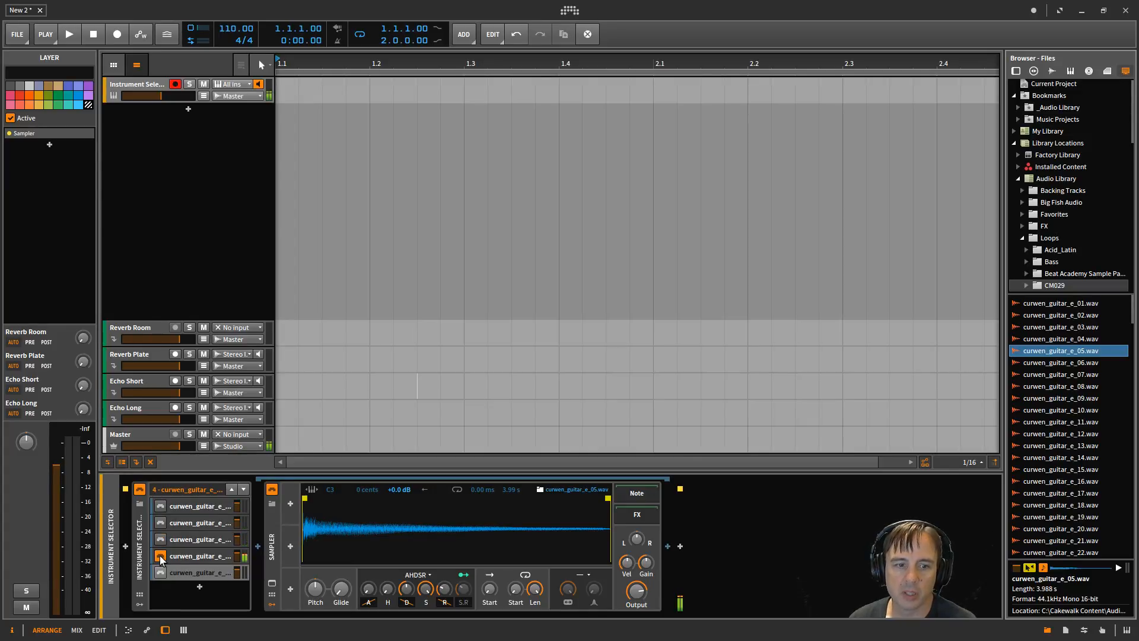
left_click(159, 570)
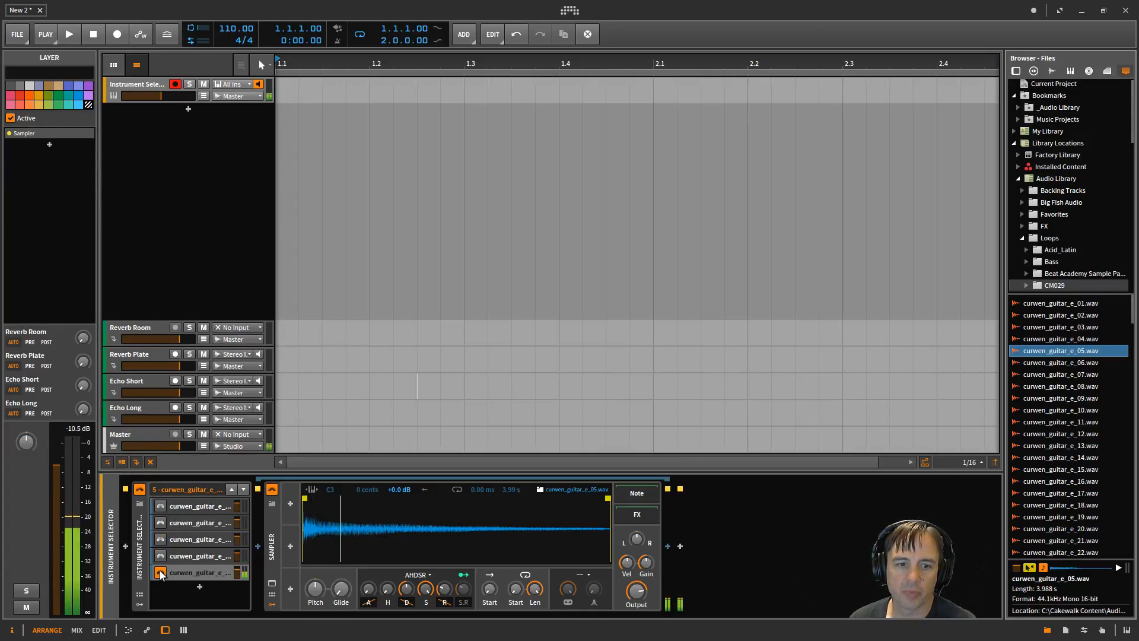
Step: Enable keyboard tracking in all five Samplers and set the samples' root key to E3
left_click(311, 490)
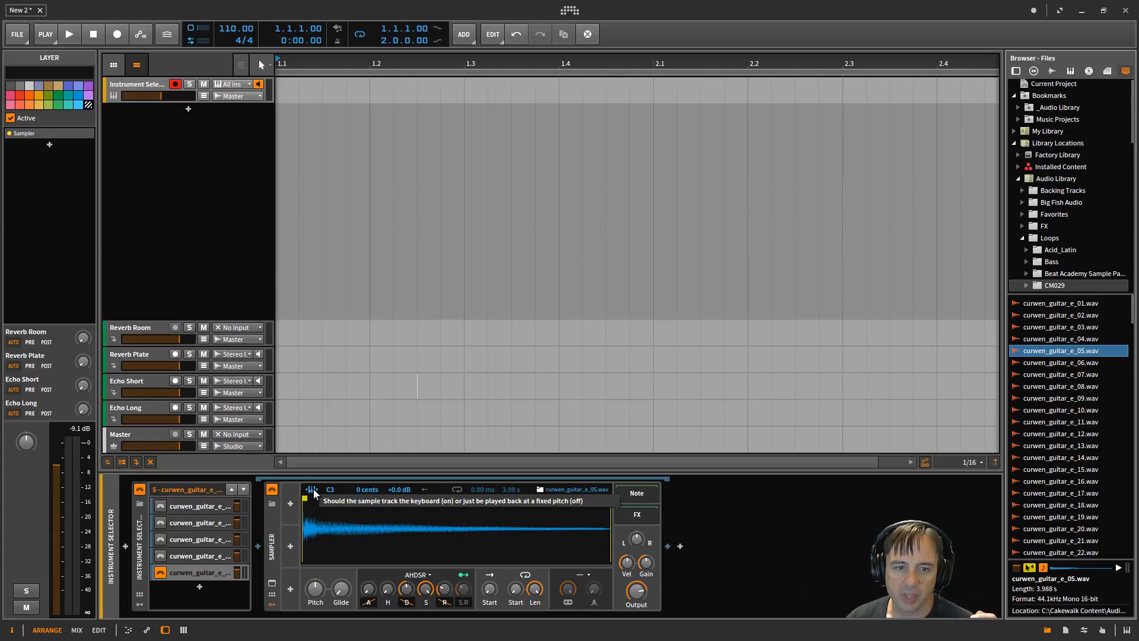
left_click_drag(330, 490, 330, 475)
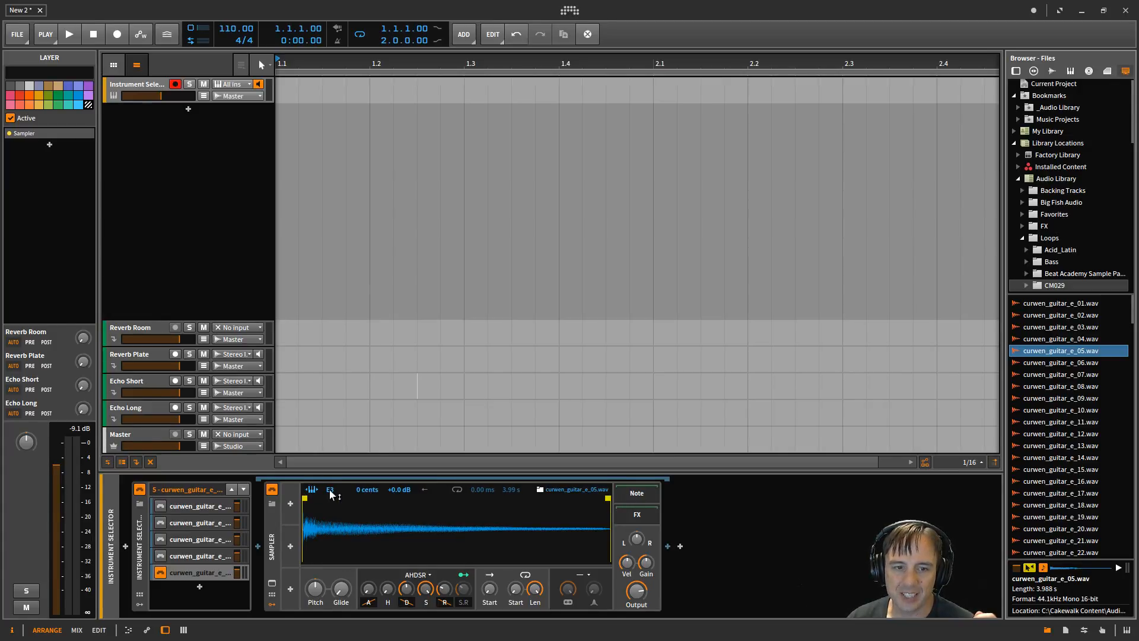
left_click(204, 557)
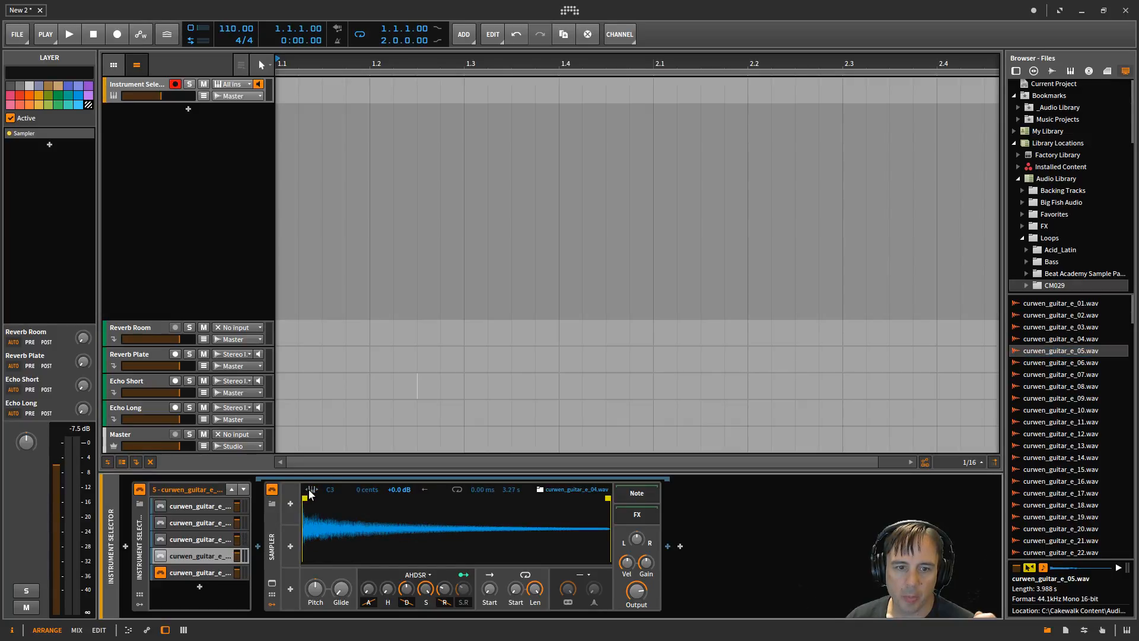
left_click_drag(332, 489, 332, 476)
left_click(202, 531)
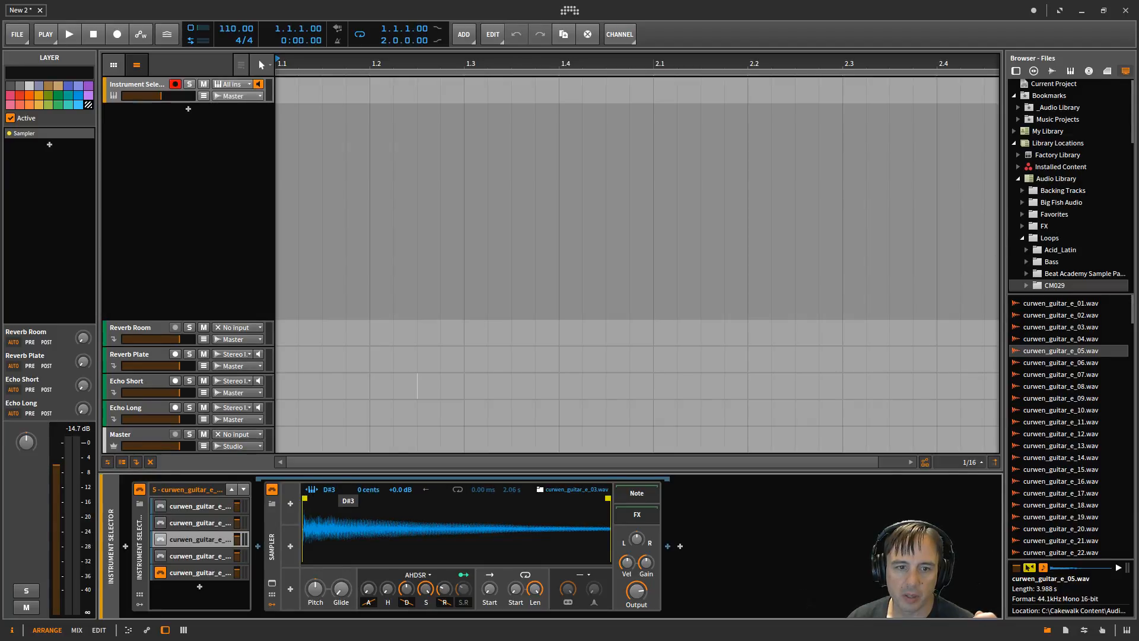
left_click(222, 523)
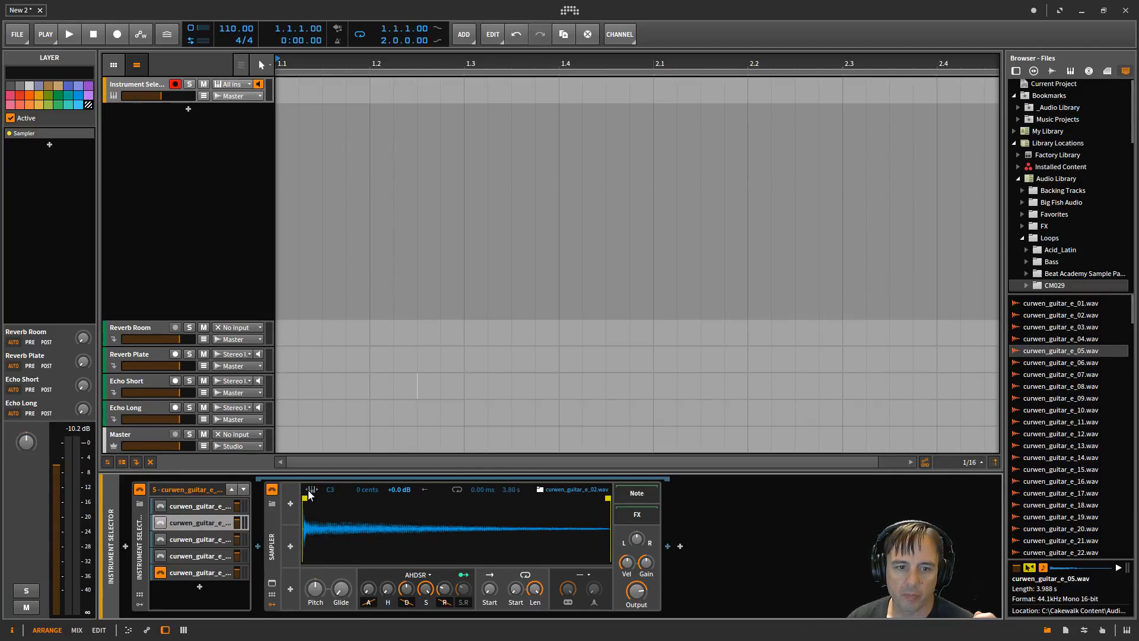
left_click_drag(334, 488, 334, 474)
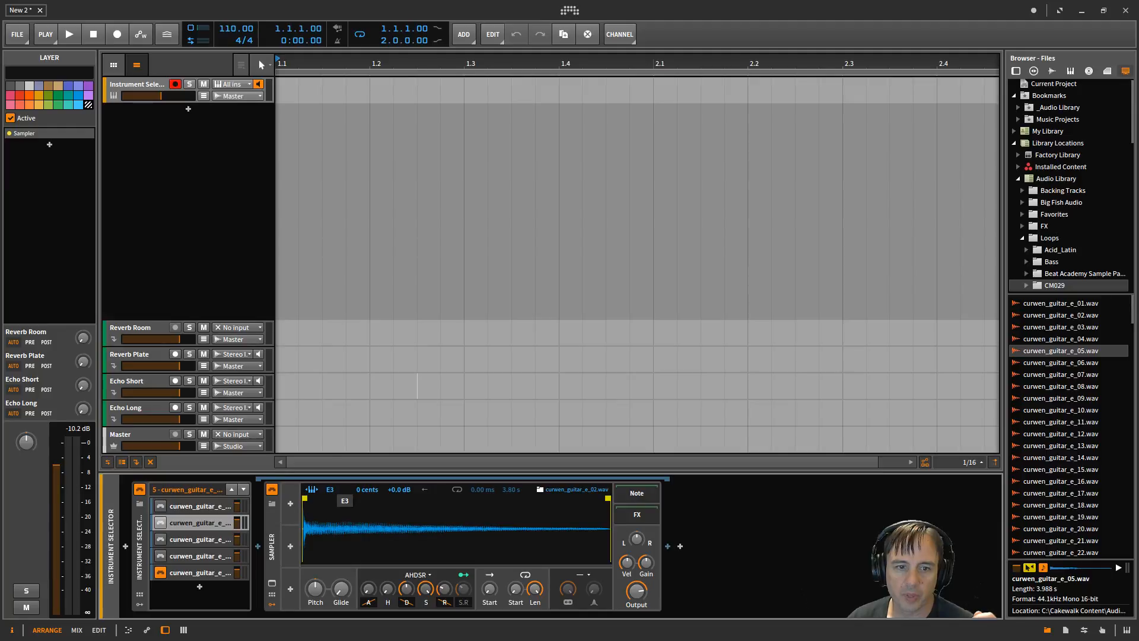
left_click(202, 508)
left_click_drag(331, 489, 331, 496)
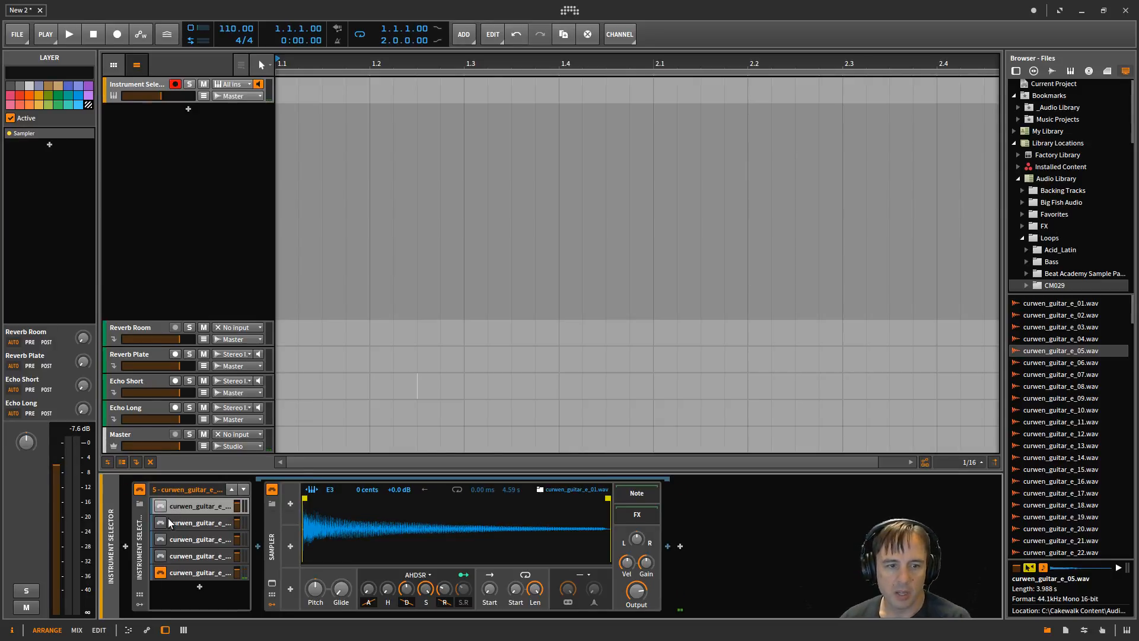
Step: Show the Instrument Selector's modulator slots and insert a Random modulator in the first slot
left_click(139, 605)
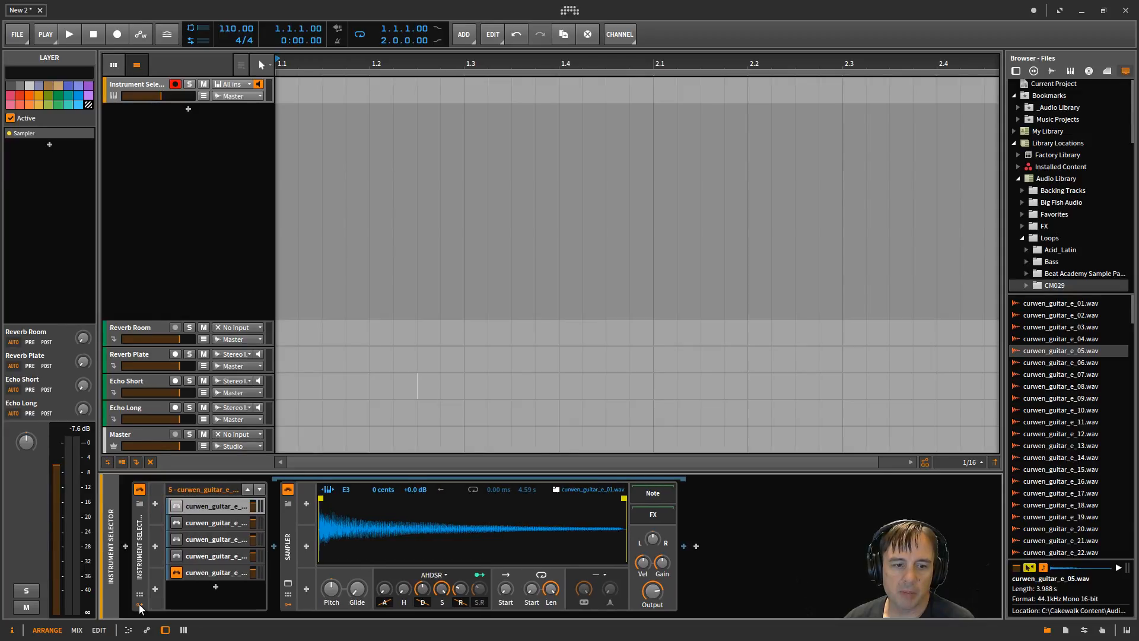
left_click(156, 503)
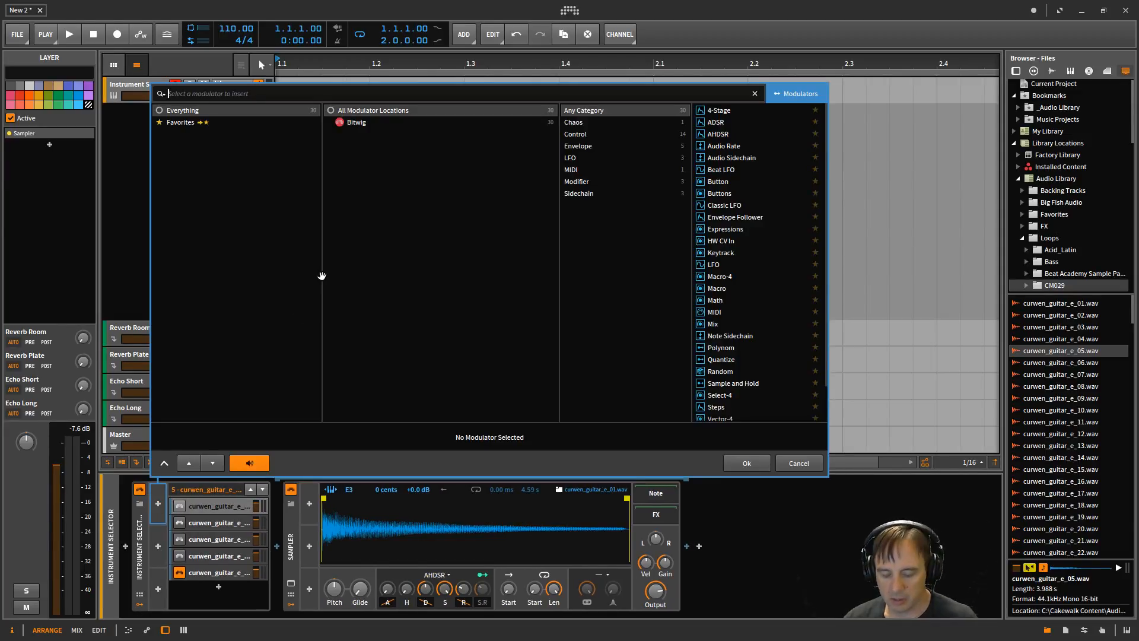
type("ran")
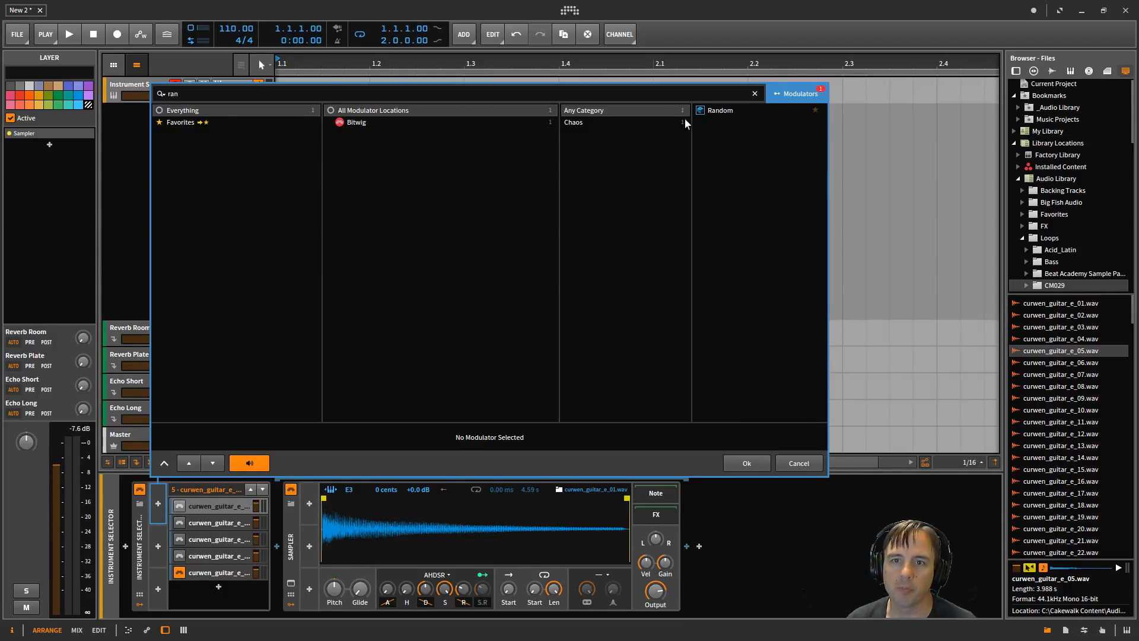
left_click(709, 112)
left_click(747, 463)
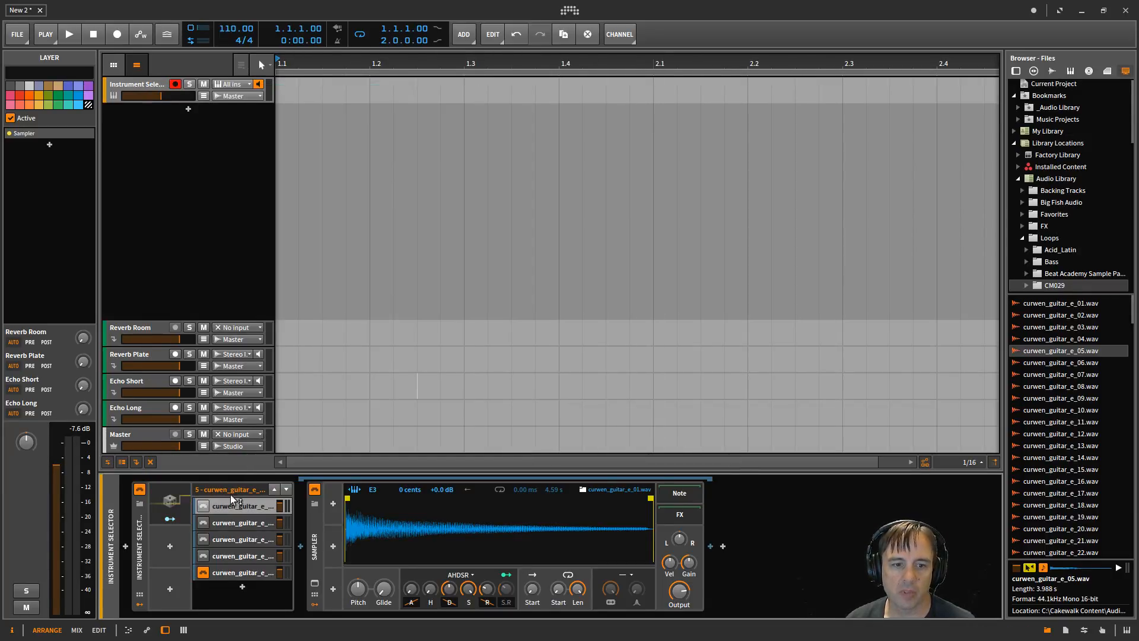
Step: Map the Random modulator to the Instrument Selector's layer index with an amount of 4.000 and make the first layer active
left_click(174, 521)
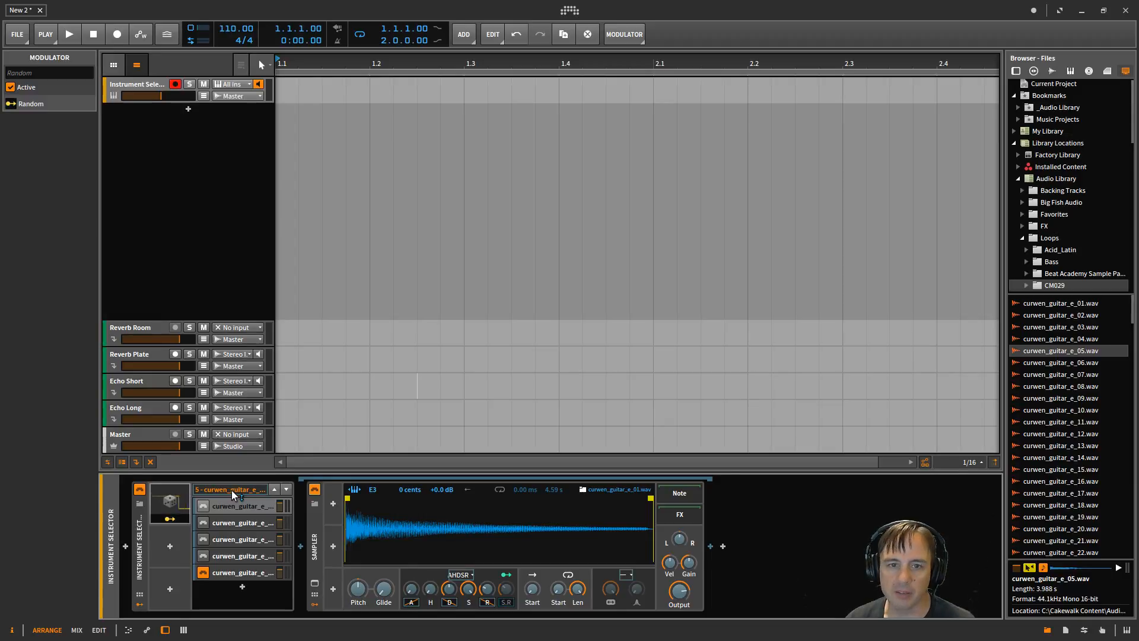
left_click_drag(232, 491, 232, 419)
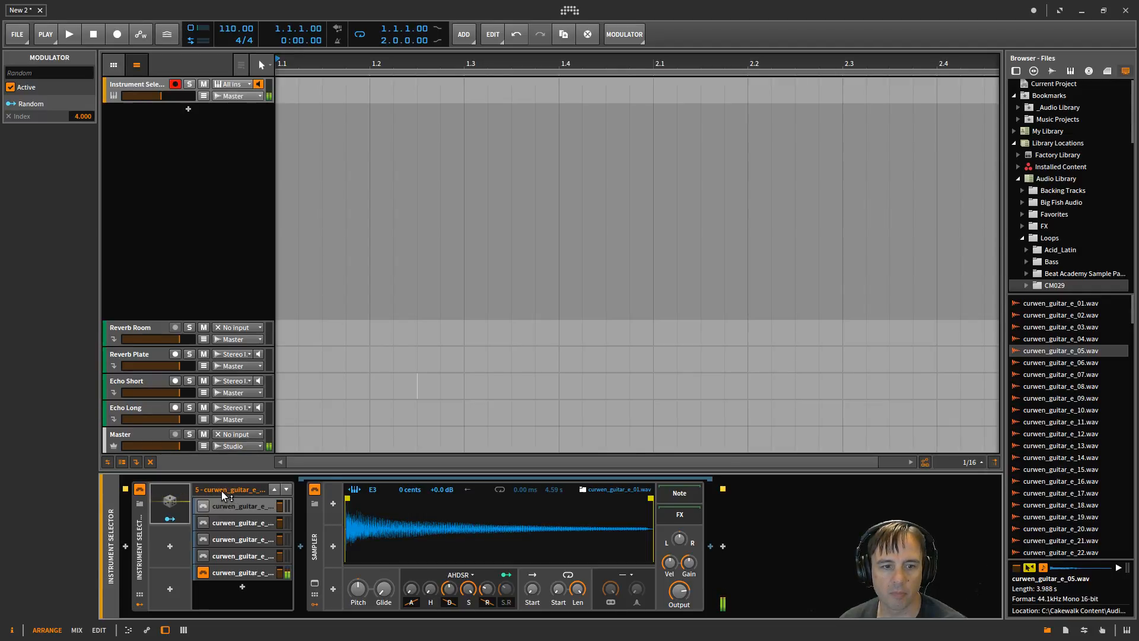
left_click(204, 510)
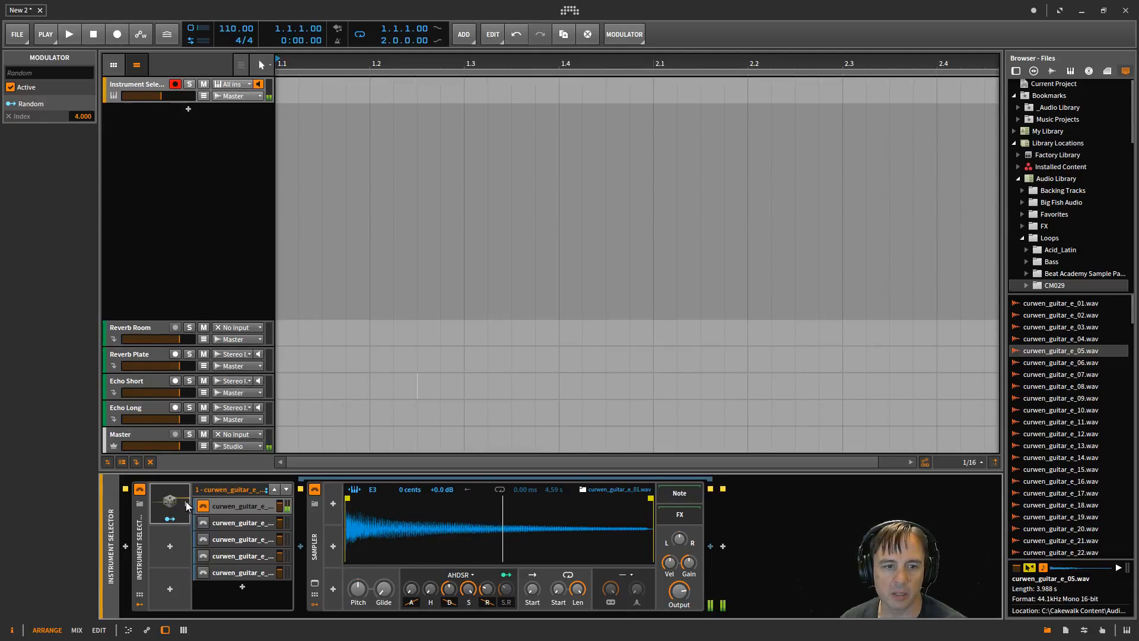
Step: Expand the Random modulator's settings to review its rate and trigger options, and collapse them again
left_click(186, 502)
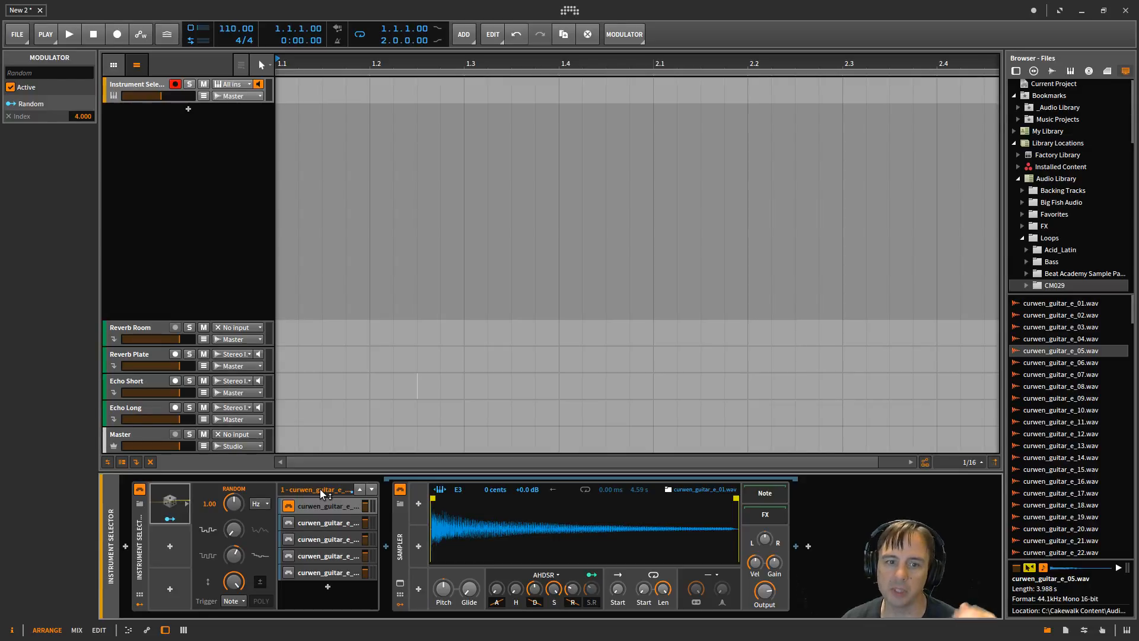
left_click(185, 504)
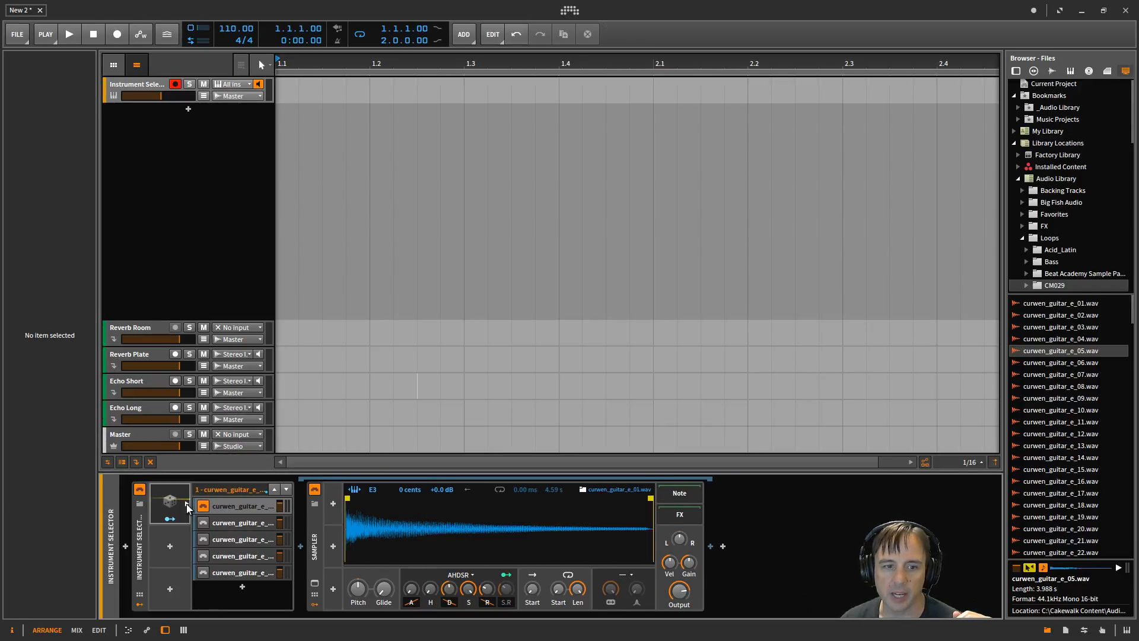